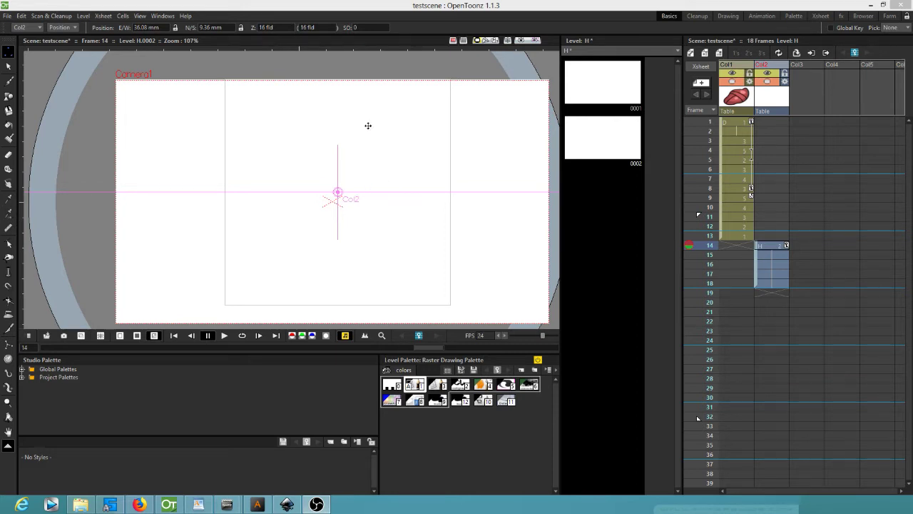
Select the empty frame 14 cell in the Col2 column of the Xsheet.
left_click(769, 249)
With the Brush tool, sketch the oval head outline, eye marks and mouth line.
key("b")
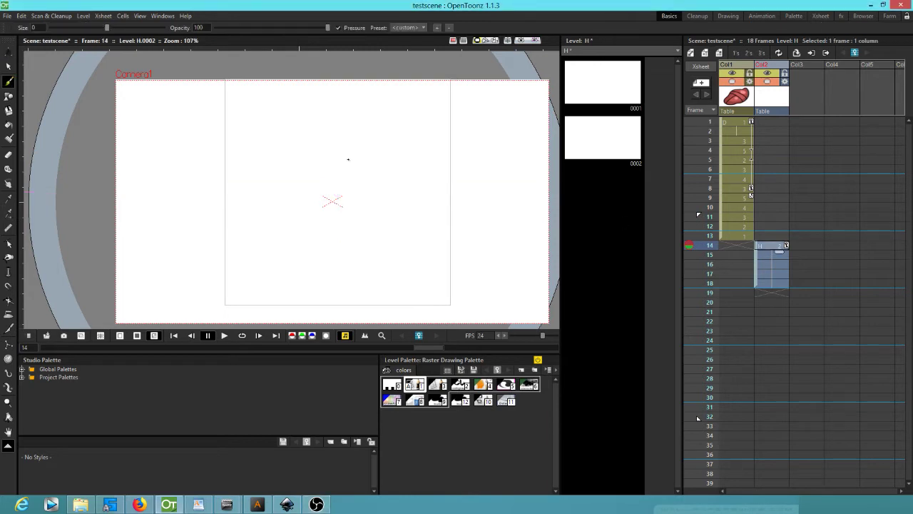
mouse_move(349, 160)
left_mouse_down()
mouse_move(329, 167)
mouse_move(362, 158)
mouse_move(370, 210)
mouse_move(346, 245)
mouse_move(315, 239)
mouse_move(297, 184)
mouse_move(328, 151)
mouse_move(309, 205)
mouse_move(337, 270)
mouse_move(371, 242)
mouse_move(374, 256)
mouse_move(358, 274)
mouse_move(395, 224)
mouse_move(391, 189)
mouse_move(316, 235)
mouse_move(361, 219)
left_mouse_up()
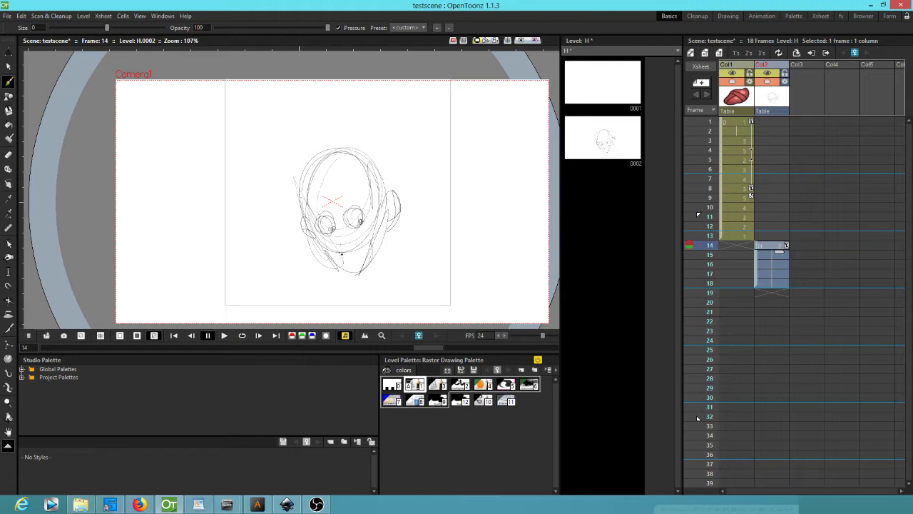
left_click_drag(341, 253, 350, 247)
left_click_drag(363, 202, 321, 214)
left_click_drag(357, 265, 350, 262)
Add long messy hair strands around the head and refine the strokes around the eyes.
mouse_move(320, 166)
left_mouse_down()
mouse_move(289, 205)
mouse_move(278, 239)
left_mouse_up()
mouse_move(292, 155)
left_mouse_down()
mouse_move(320, 143)
mouse_move(352, 153)
left_mouse_up()
mouse_move(363, 164)
left_mouse_down()
mouse_move(378, 173)
mouse_move(353, 175)
left_mouse_up()
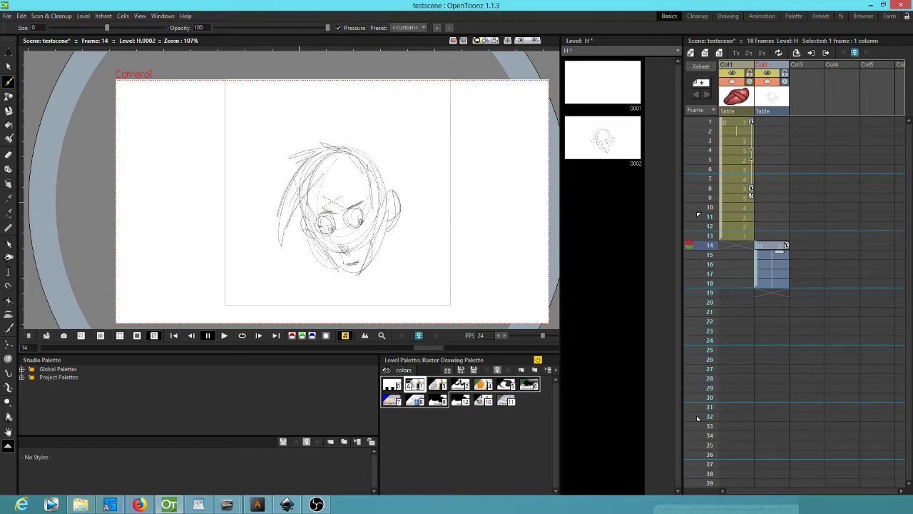
left_click_drag(314, 227, 366, 213)
mouse_move(360, 156)
left_mouse_down()
mouse_move(370, 176)
mouse_move(339, 194)
left_mouse_up()
left_click_drag(357, 149, 378, 181)
left_click_drag(370, 154, 377, 183)
Draw an arrow line beside the face, then zoom out to 75% and recentre the camera frame.
mouse_move(390, 245)
left_mouse_down()
mouse_move(356, 214)
mouse_move(333, 162)
left_mouse_up()
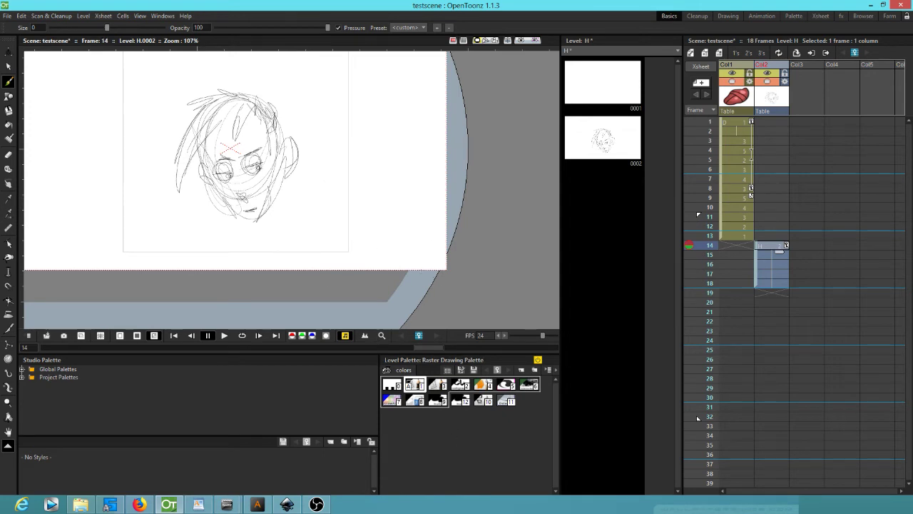
left_click_drag(293, 203, 328, 239)
scroll(329, 223, "down", 1)
scroll(330, 223, "down", 2)
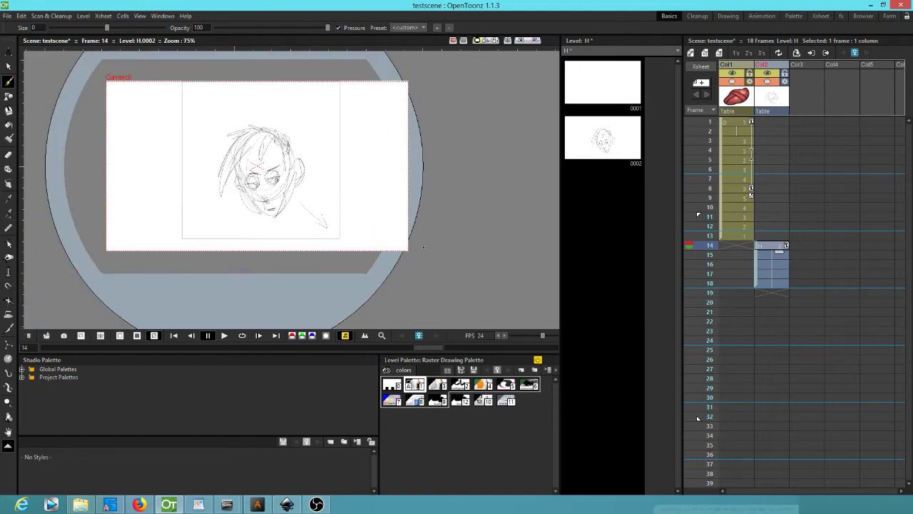
left_click_drag(399, 236, 434, 244)
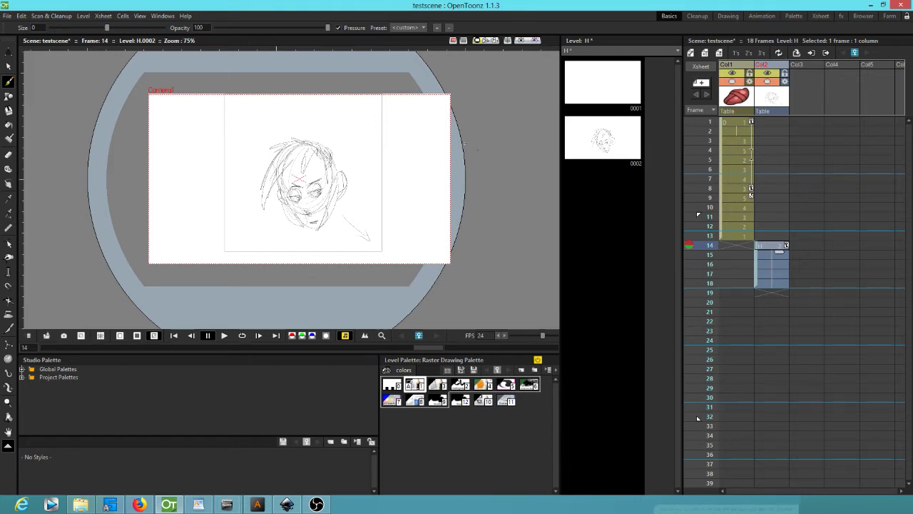
With the Animate tool, drag Col2's sketch up-left and then back near the camera centre.
key("a")
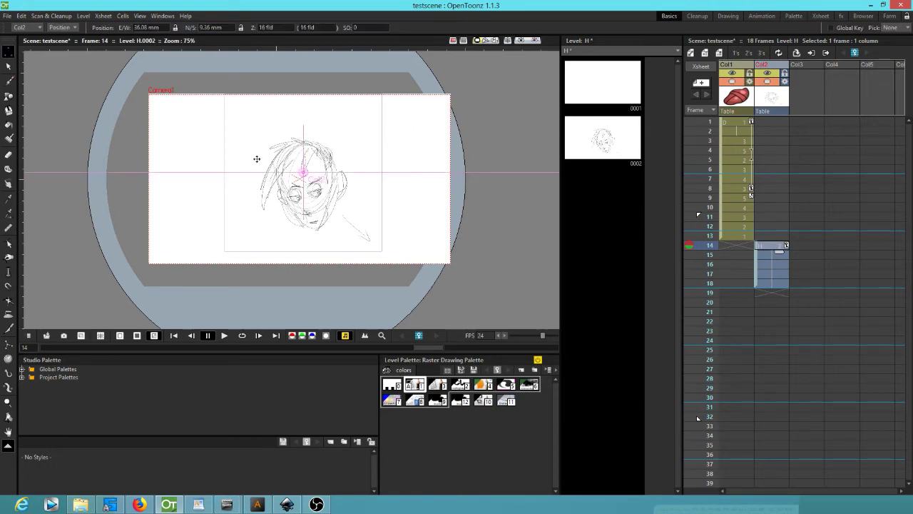
mouse_move(332, 207)
left_mouse_down()
mouse_move(221, 151)
mouse_move(235, 162)
left_mouse_up()
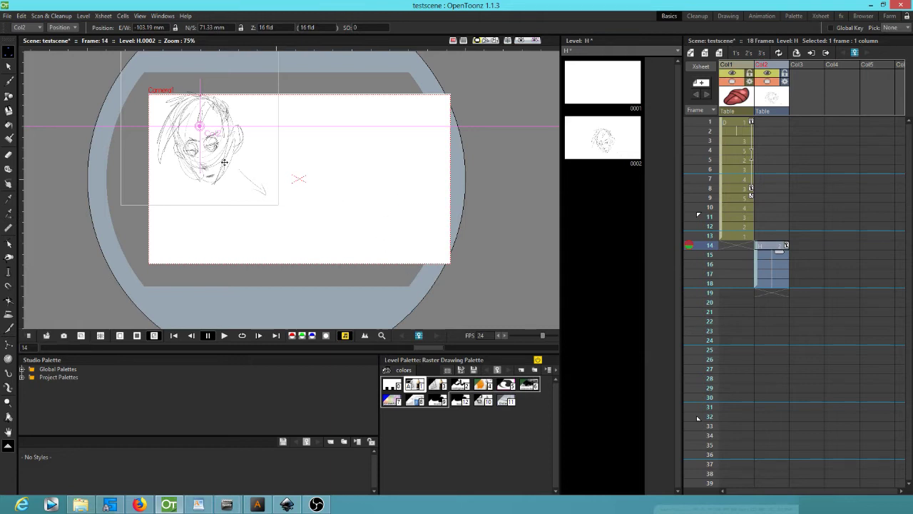
mouse_move(224, 163)
left_mouse_down()
mouse_move(302, 183)
mouse_move(344, 209)
left_mouse_up()
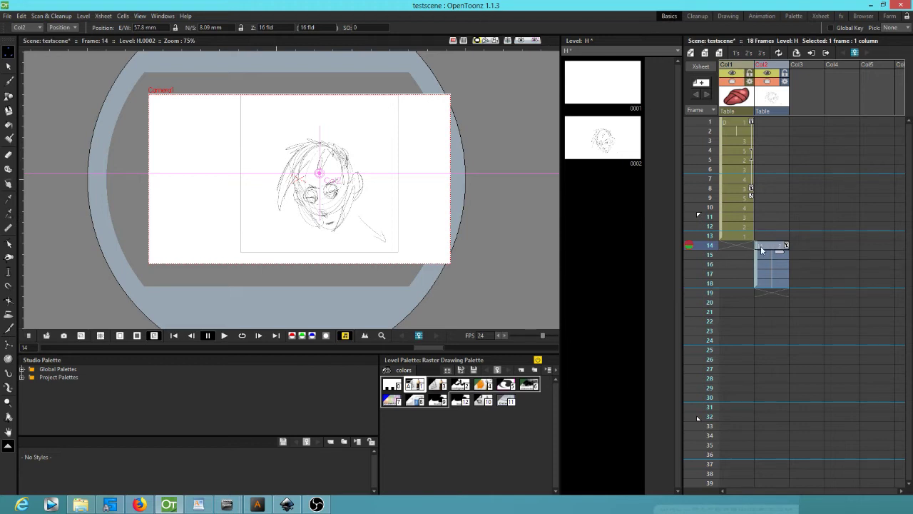
left_click(84, 17)
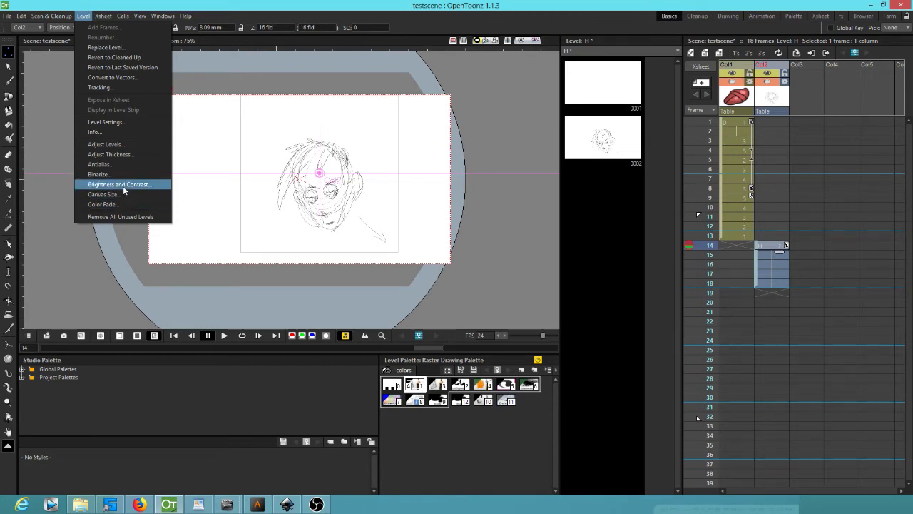
Open Level > Canvas Size and cancel, keeping the 1000×1000 canvas unchanged.
left_click(762, 250)
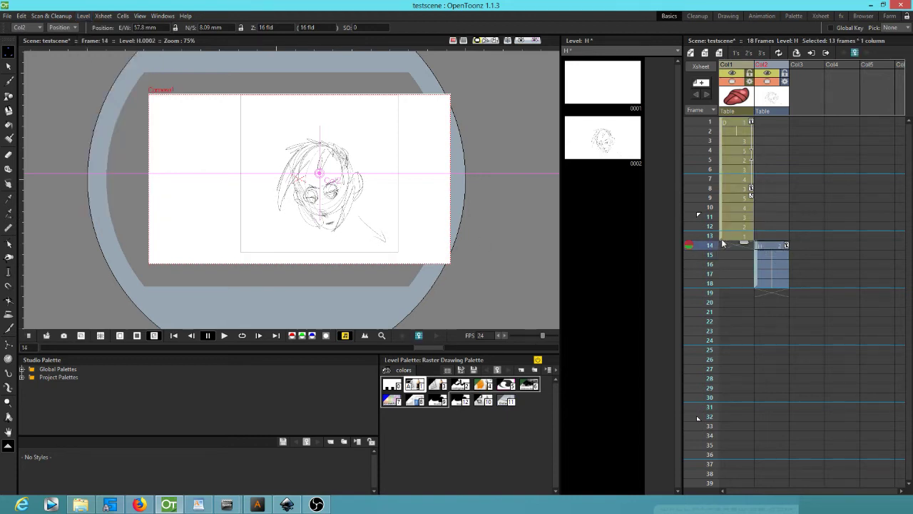
left_click(84, 16)
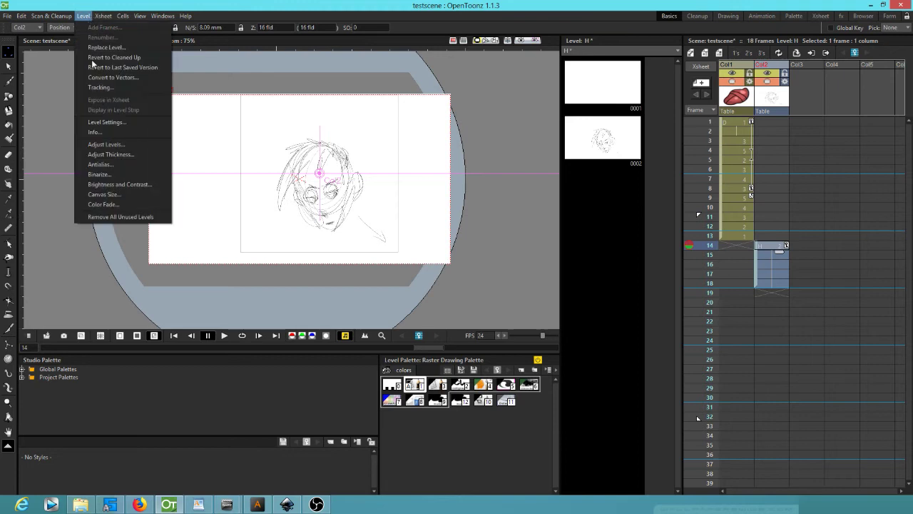
left_click(120, 196)
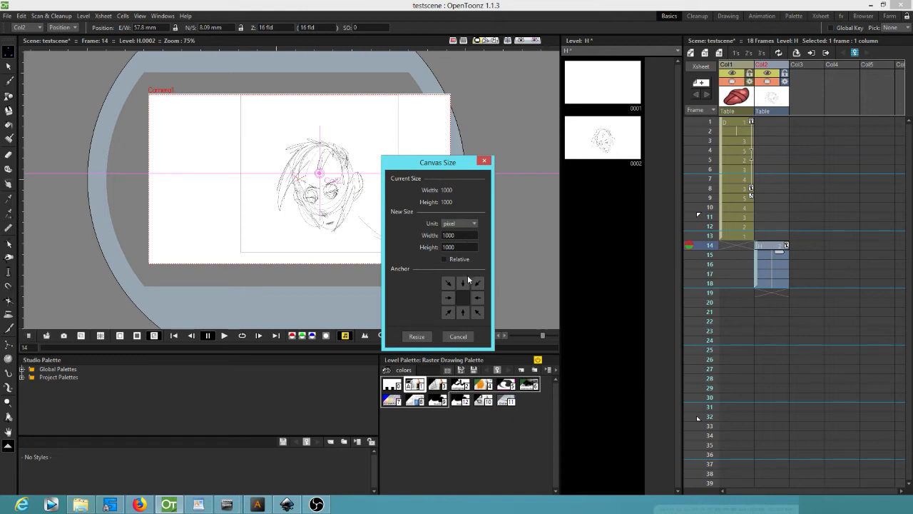
left_click(458, 336)
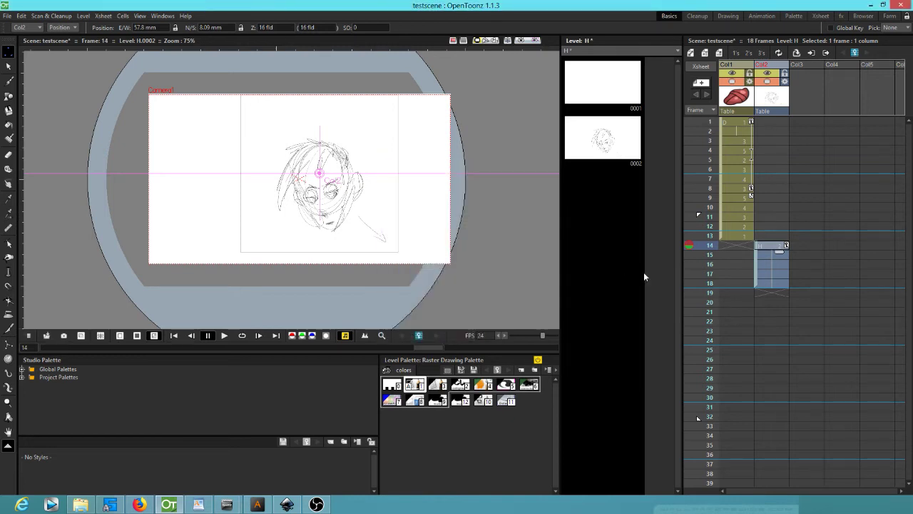
Step through Xsheet cells and settle on frame 15 of Col2.
left_click(735, 245)
left_click(806, 254)
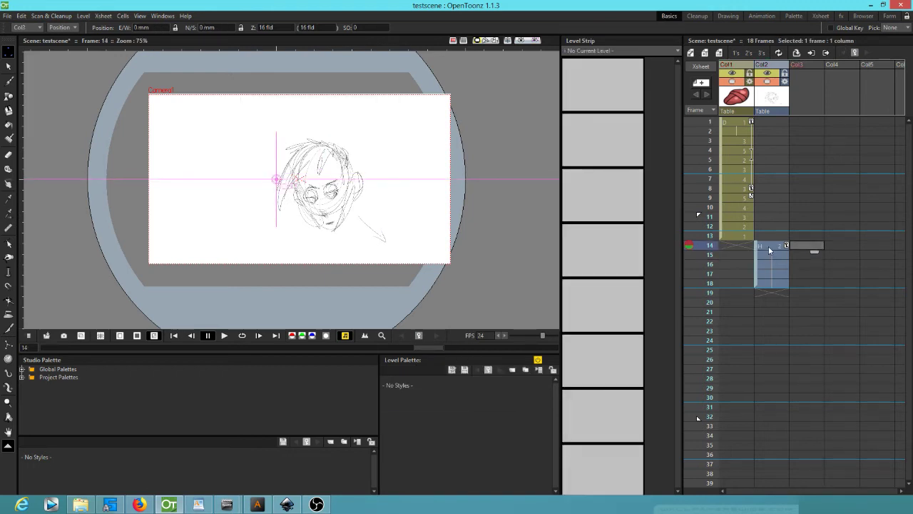
left_click(769, 245)
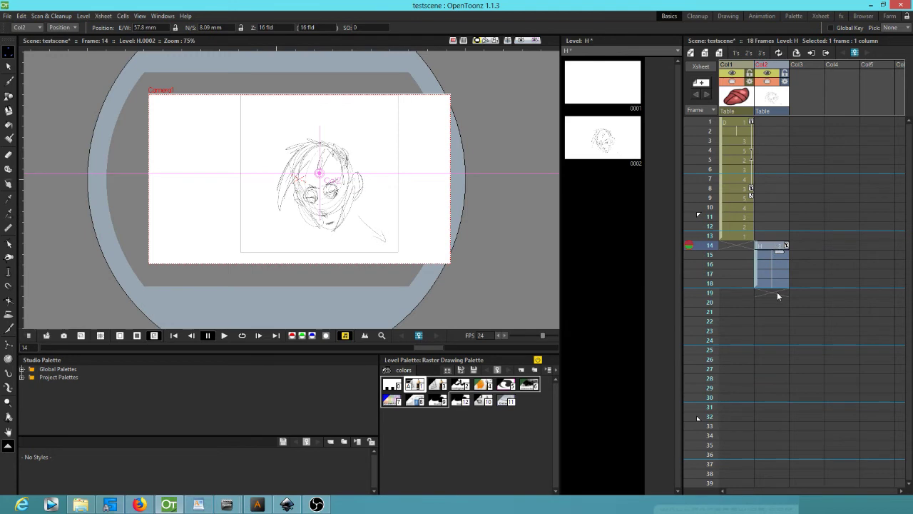
left_click(777, 293)
left_click(772, 255)
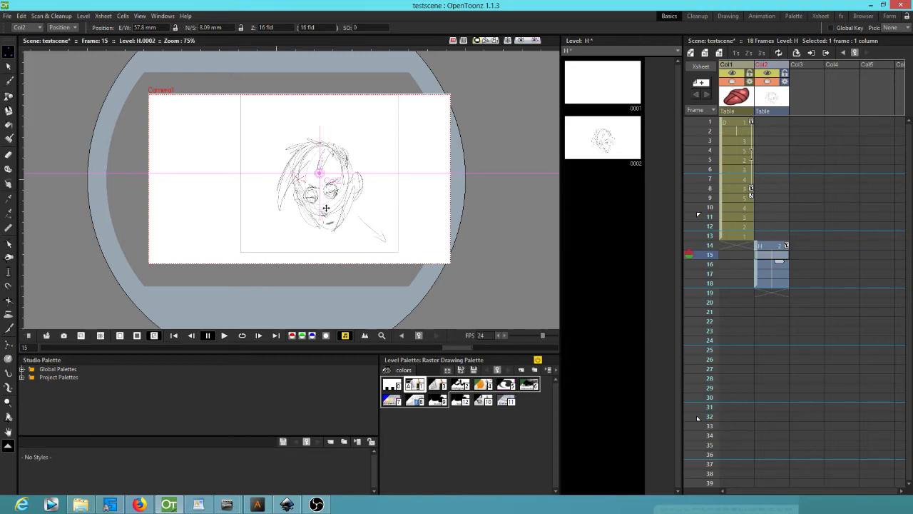
Brush a new head outline, chin and eye details, hair lines and an arrow stroke as drawing H.0015.
key("b")
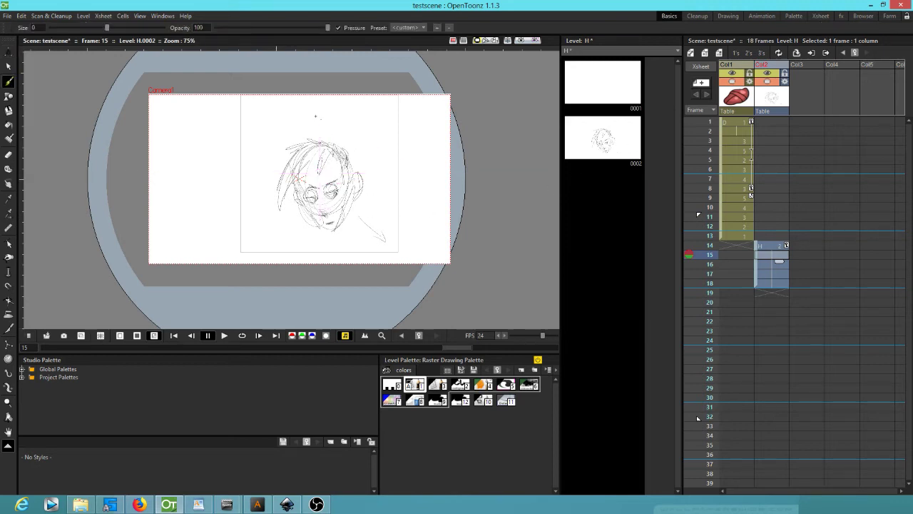
mouse_move(315, 115)
left_mouse_down()
mouse_move(269, 119)
mouse_move(299, 115)
mouse_move(310, 171)
mouse_move(285, 186)
mouse_move(252, 157)
mouse_move(263, 133)
mouse_move(258, 156)
mouse_move(308, 180)
mouse_move(305, 112)
mouse_move(301, 201)
mouse_move(261, 179)
mouse_move(265, 147)
mouse_move(266, 165)
mouse_move(301, 161)
mouse_move(304, 152)
mouse_move(293, 152)
mouse_move(301, 181)
left_mouse_up()
left_click_drag(275, 153, 245, 164)
left_click_drag(279, 137, 247, 168)
left_click_drag(299, 124, 247, 169)
mouse_move(270, 116)
left_mouse_down()
mouse_move(247, 151)
mouse_move(247, 143)
left_mouse_up()
mouse_move(265, 102)
left_mouse_down()
mouse_move(309, 126)
mouse_move(315, 116)
mouse_move(308, 126)
mouse_move(313, 114)
mouse_move(325, 141)
mouse_move(319, 166)
left_mouse_up()
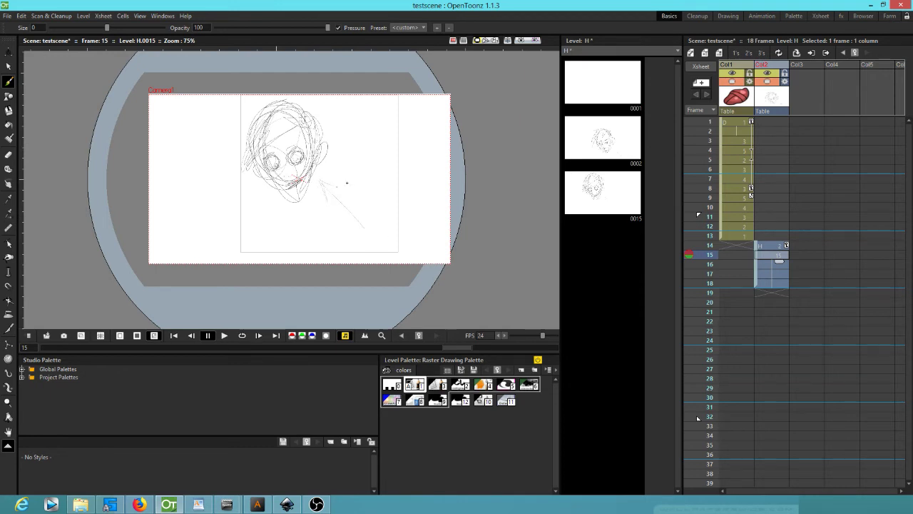
left_click_drag(384, 214, 388, 222)
Resize level H's canvas to Width 1500 and Height 3000 pixels via Level > Canvas Size.
left_click(59, 20)
mouse_move(88, 20)
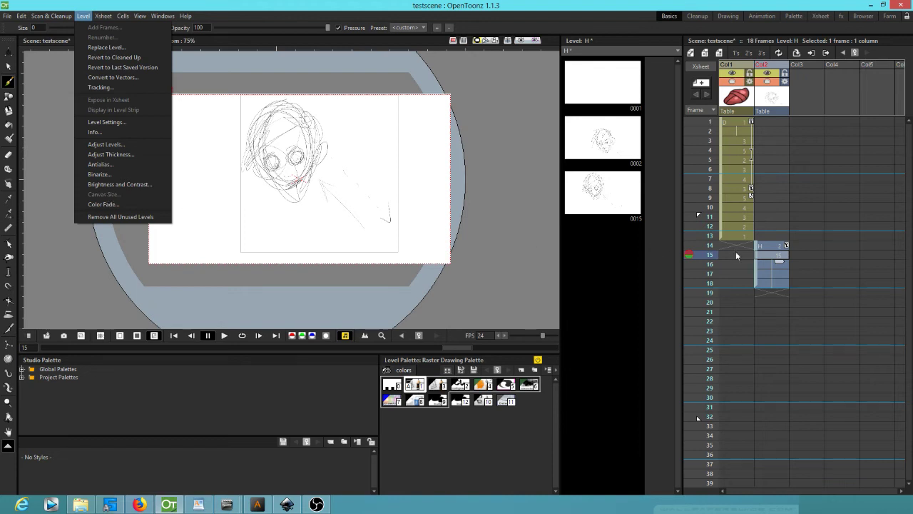
left_click(773, 257)
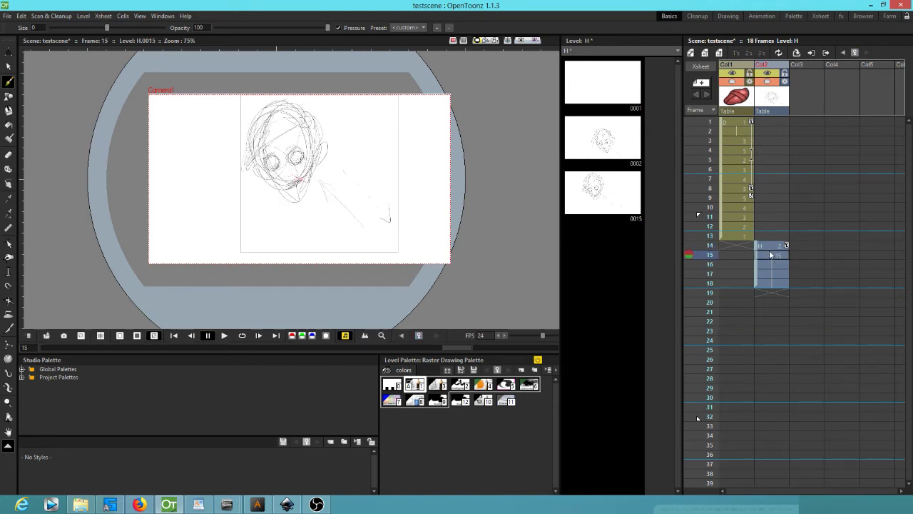
left_click(85, 16)
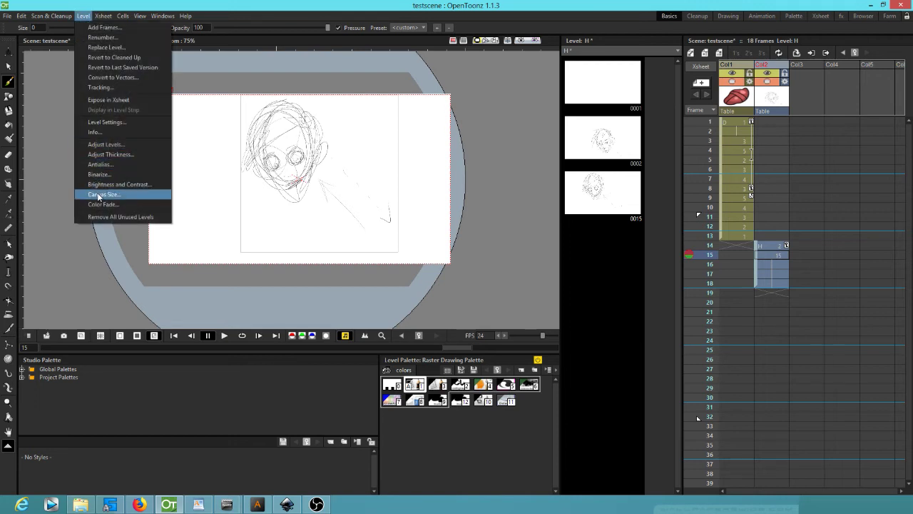
left_click(97, 195)
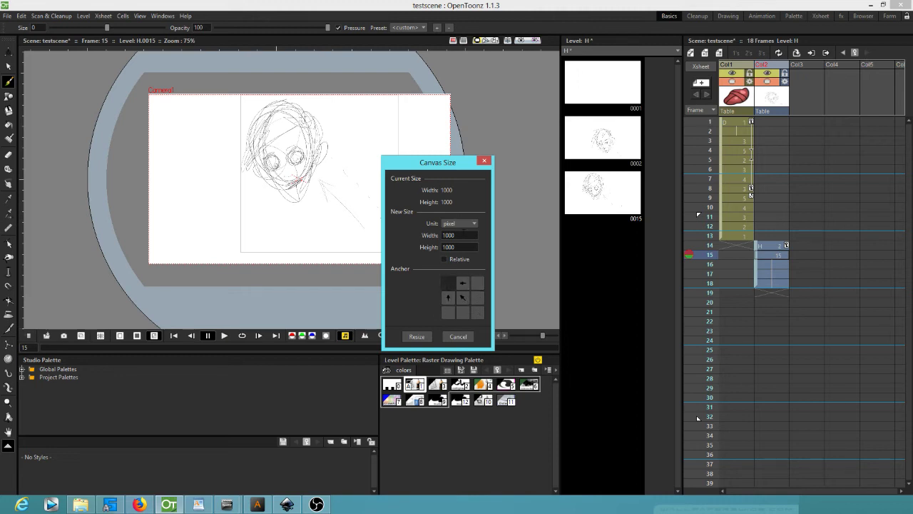
double_click(463, 235)
type("1500")
key("Tab")
type("3000")
left_click(420, 337)
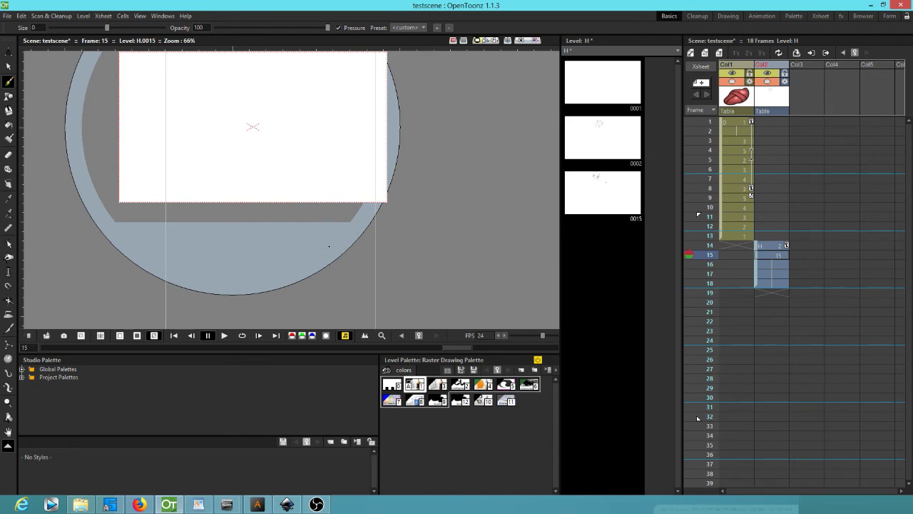
Draw a mouse with a round head, ear loop and downward tail low on the enlarged canvas.
mouse_move(310, 264)
left_mouse_down()
mouse_move(328, 251)
mouse_move(311, 266)
left_mouse_up()
mouse_move(317, 234)
left_mouse_down()
mouse_move(307, 250)
mouse_move(325, 238)
left_mouse_up()
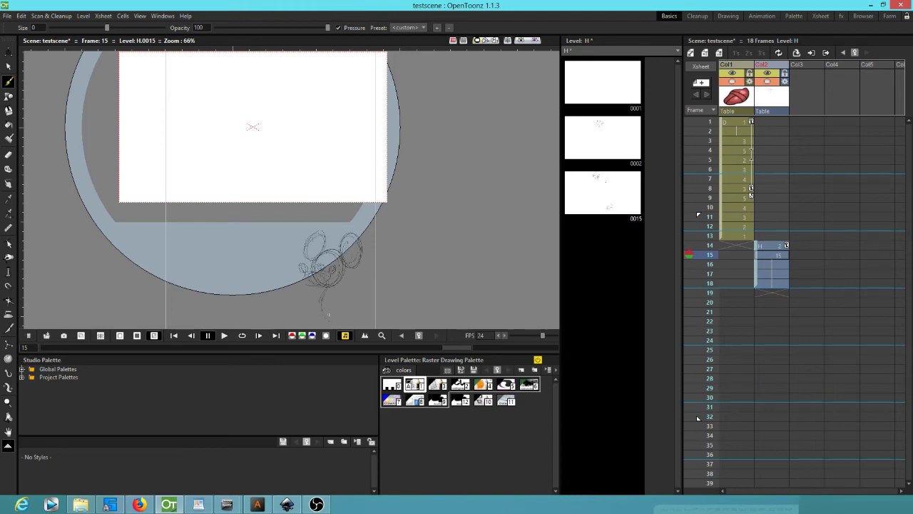
left_click_drag(328, 314, 343, 293)
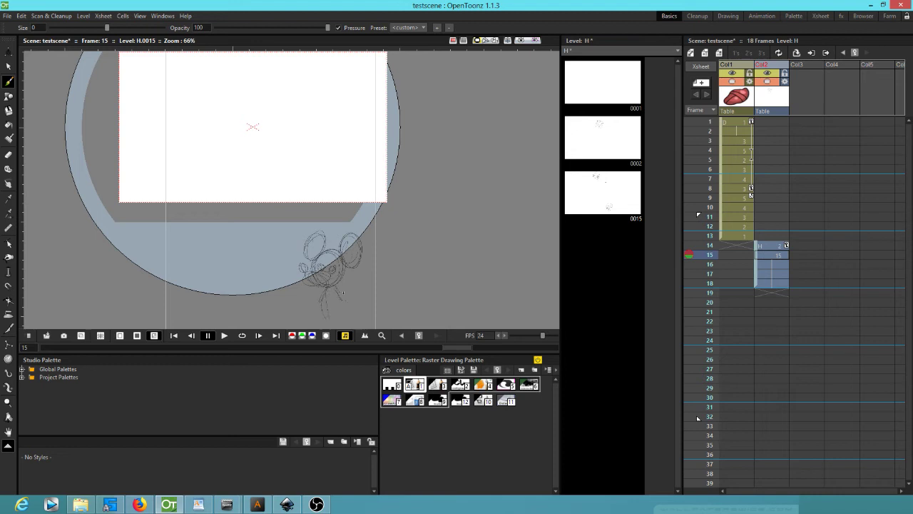
left_click(775, 258)
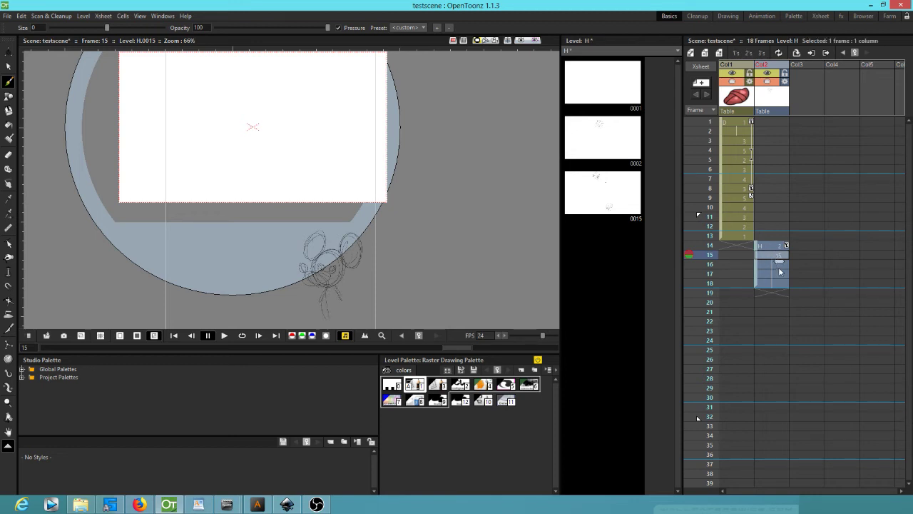
Extend Col2's level H through frame 30 and zoom out to see the whole enlarged level.
left_click_drag(780, 262, 790, 394)
left_click(780, 261)
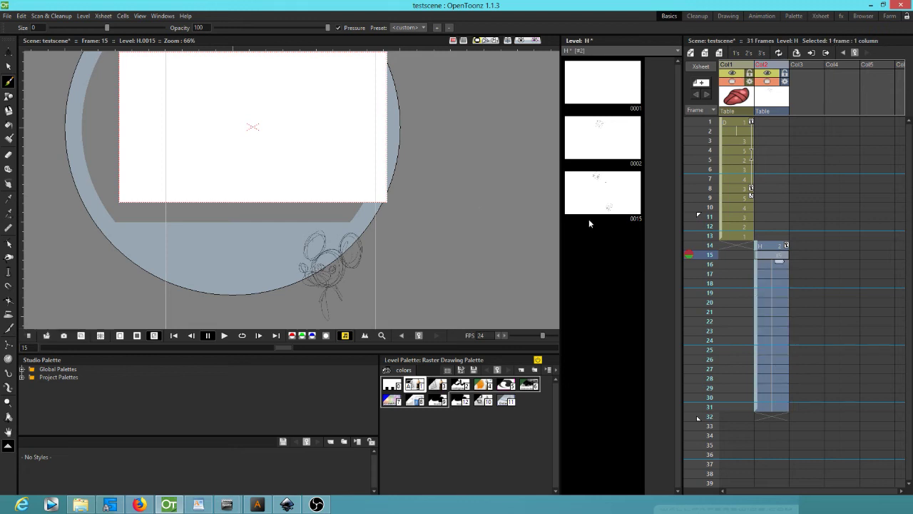
scroll(378, 183, "down", 2)
scroll(379, 183, "down", 1)
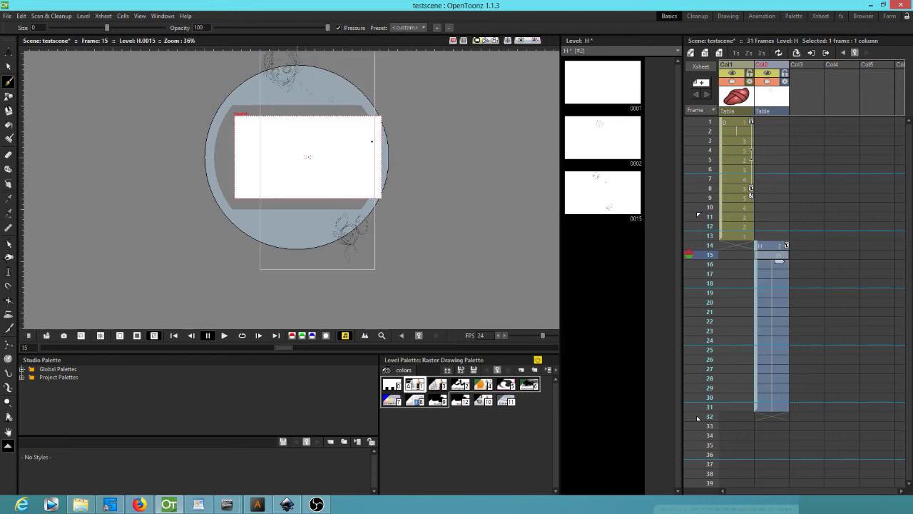
left_click_drag(371, 141, 348, 202)
Keyframe Col2's position at frames 15, 22 and 25 to pan to the mouse, then save.
key("a")
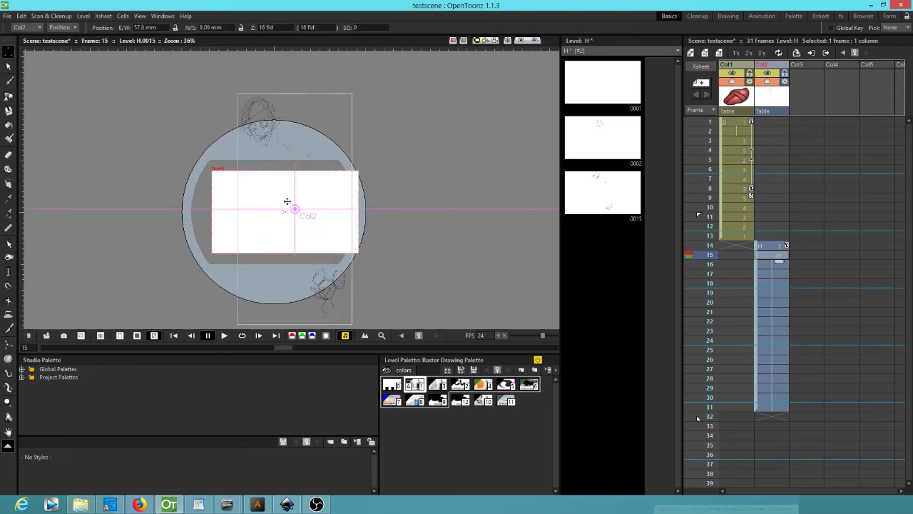
left_click_drag(292, 190, 321, 285)
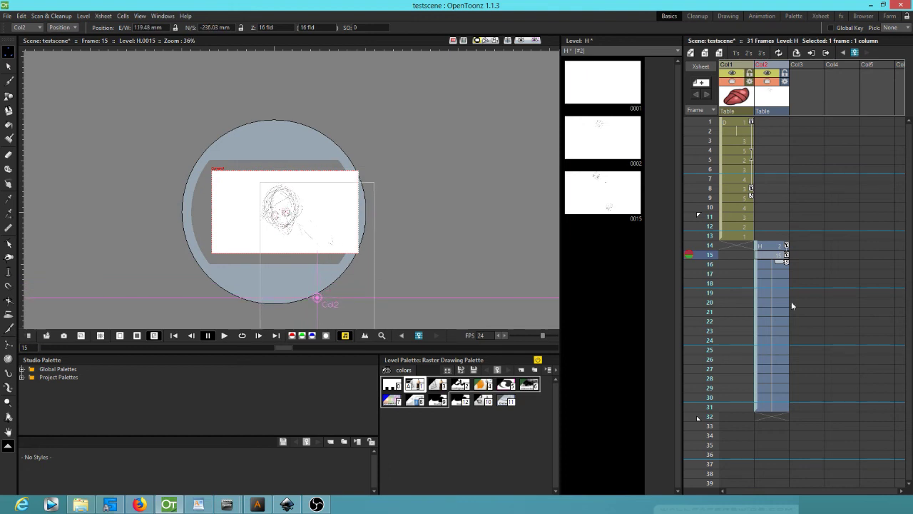
left_click(772, 321)
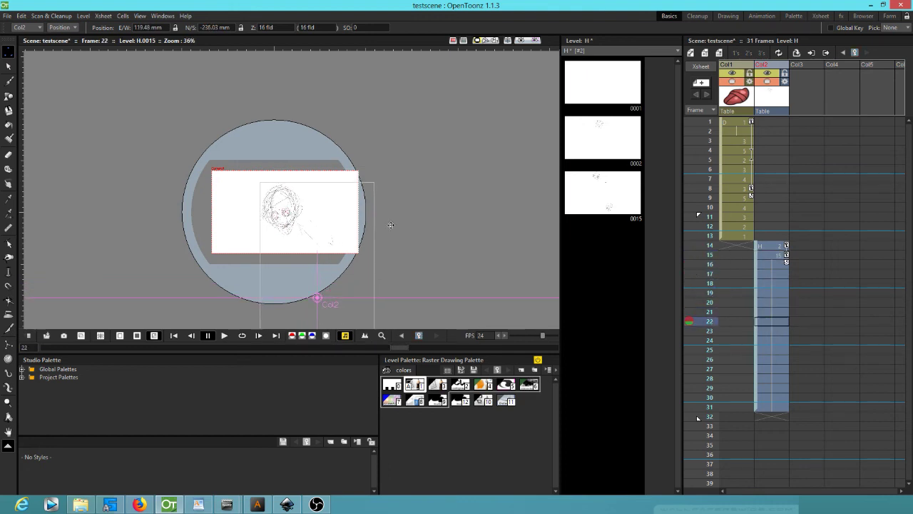
left_click_drag(325, 230, 324, 231)
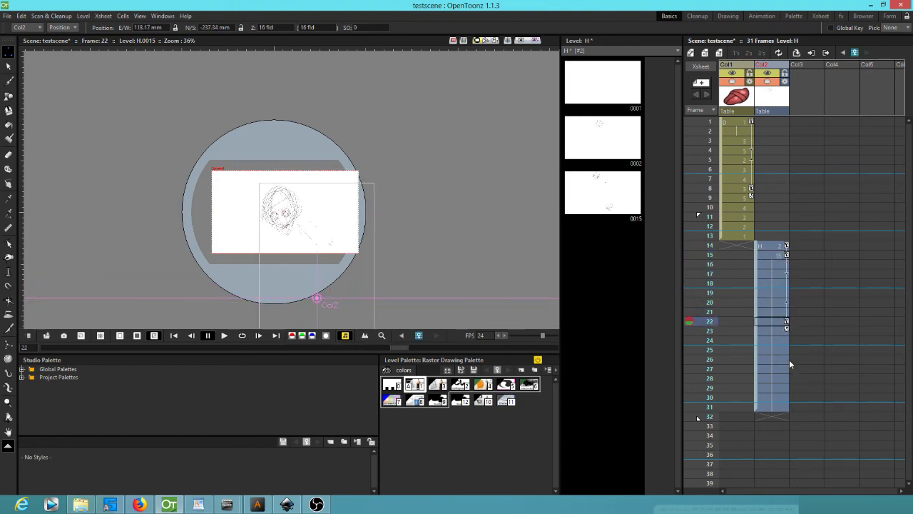
left_click(772, 350)
mouse_move(353, 287)
left_mouse_down()
mouse_move(287, 126)
mouse_move(309, 121)
left_mouse_up()
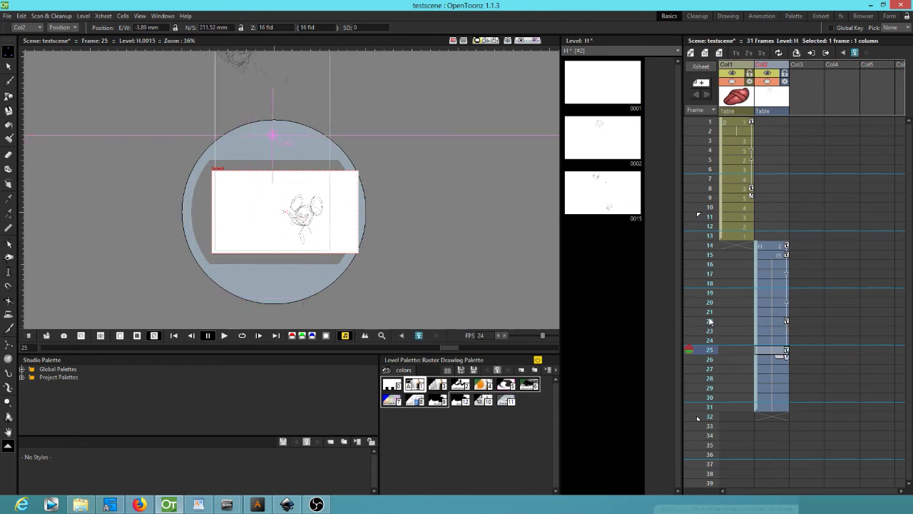
mouse_move(710, 321)
left_mouse_down()
mouse_move(709, 246)
mouse_move(718, 357)
mouse_move(717, 311)
left_mouse_up()
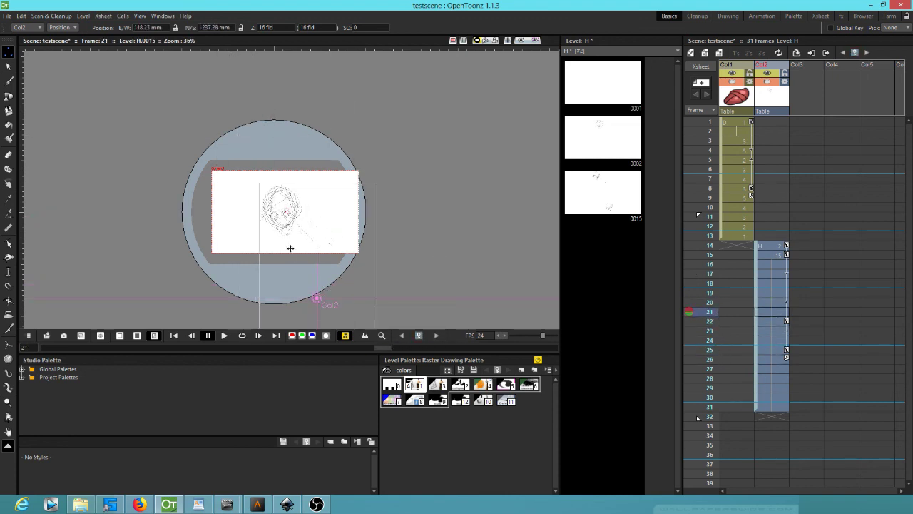
key("ctrl+s")
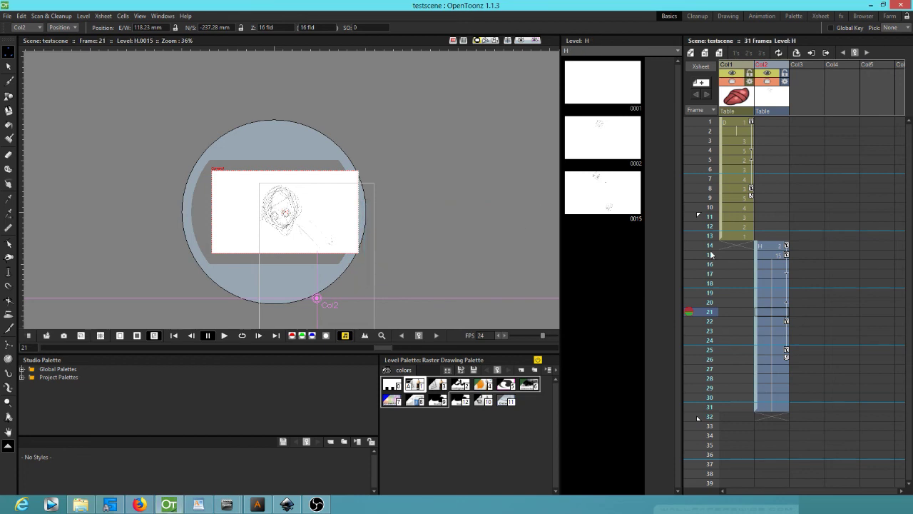
left_click(765, 245)
left_click(765, 254)
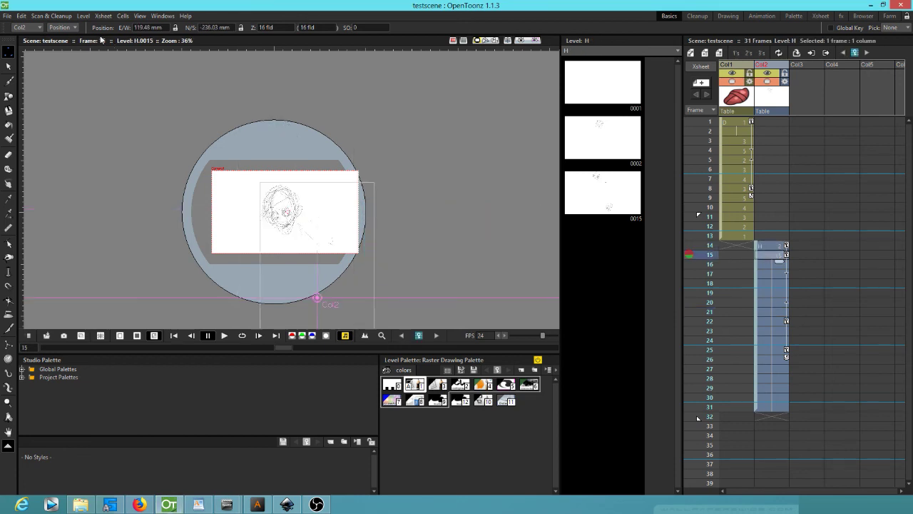
left_click(83, 16)
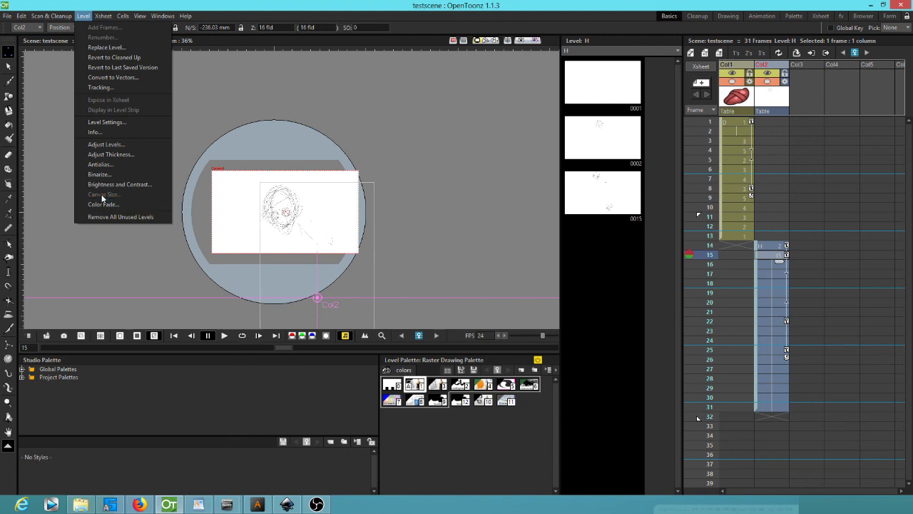
key("Escape")
key("b")
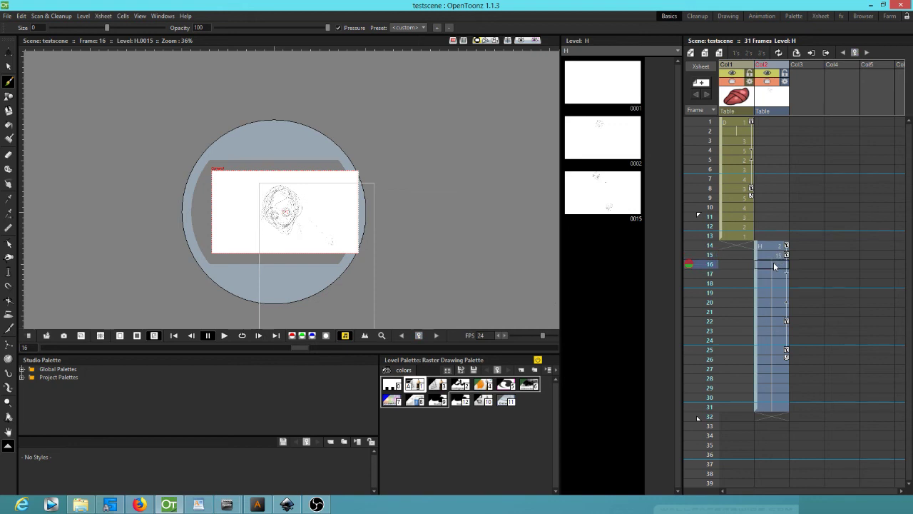
left_click(764, 256)
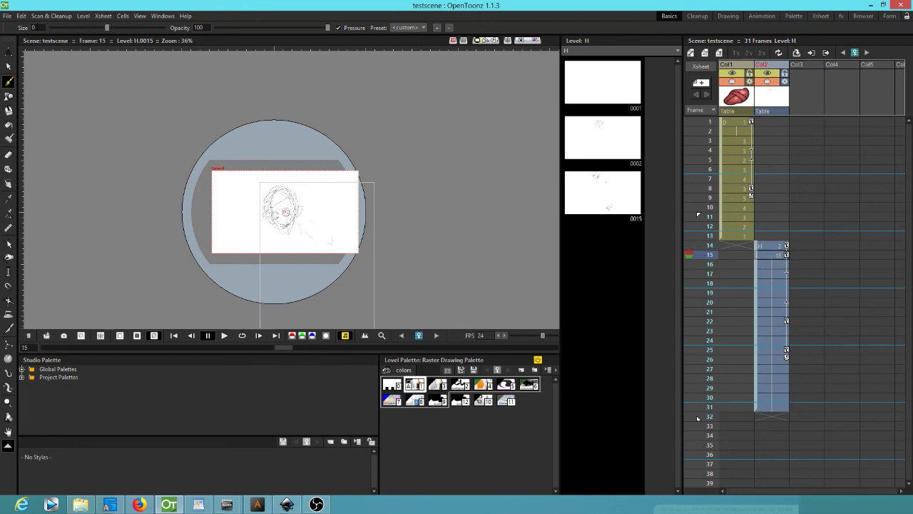
left_click(84, 16)
left_click(110, 195)
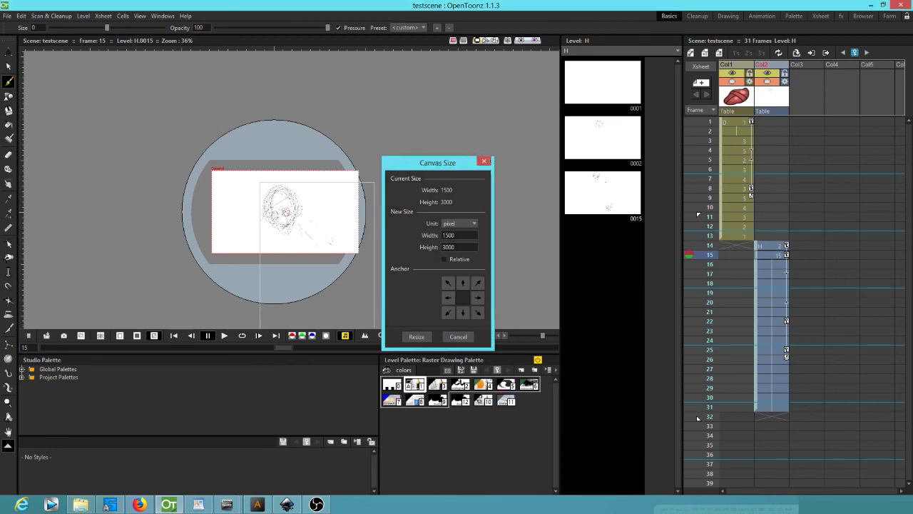
left_click(484, 161)
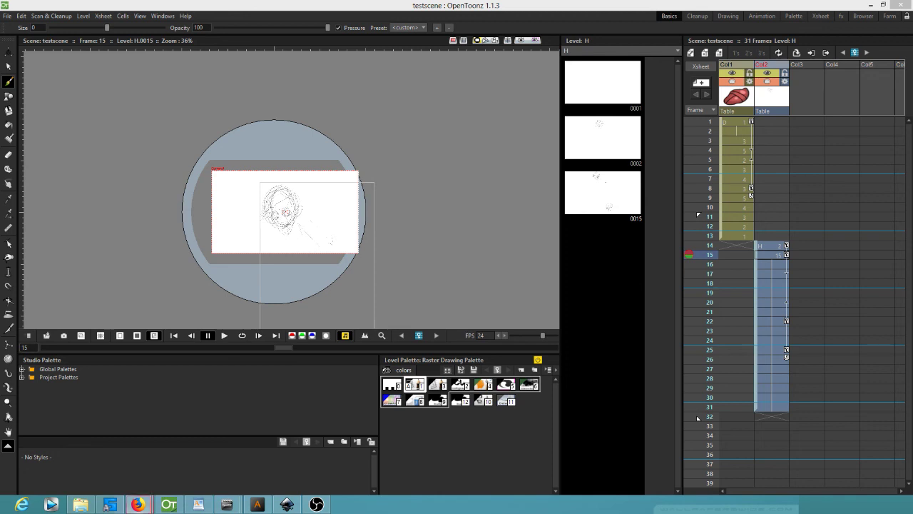
key("alt+Tab")
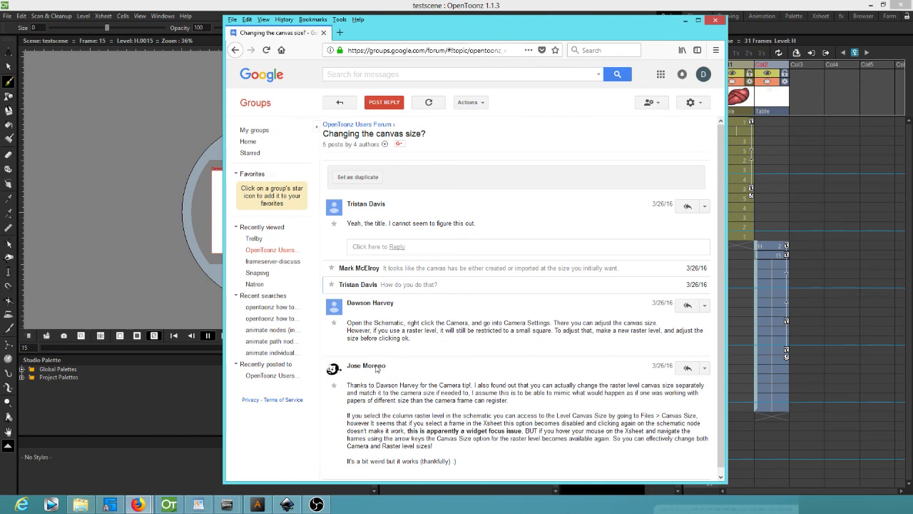
Read the 'Changing the canvas size?' Google Groups thread, then close Firefox.
mouse_move(353, 368)
left_click(712, 21)
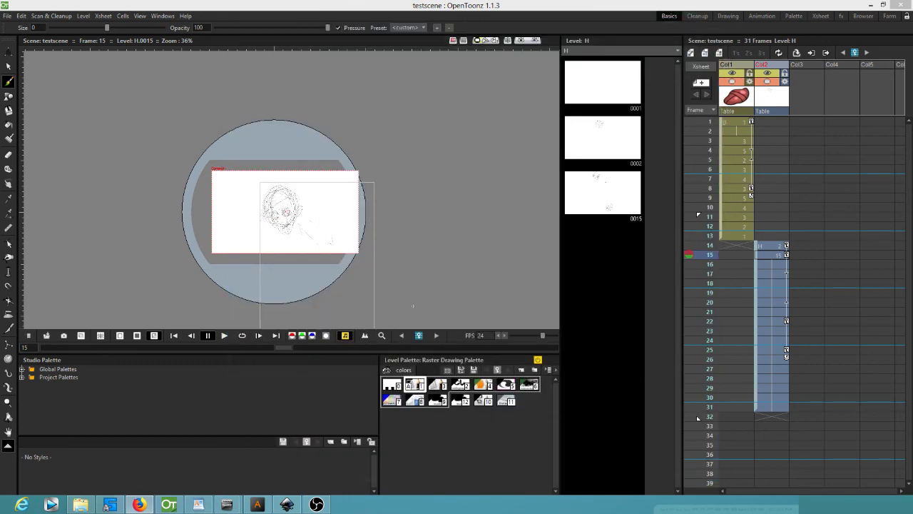
Select Col2's frame 14 cell to view the face sketch high on the enlarged canvas.
left_click(759, 244)
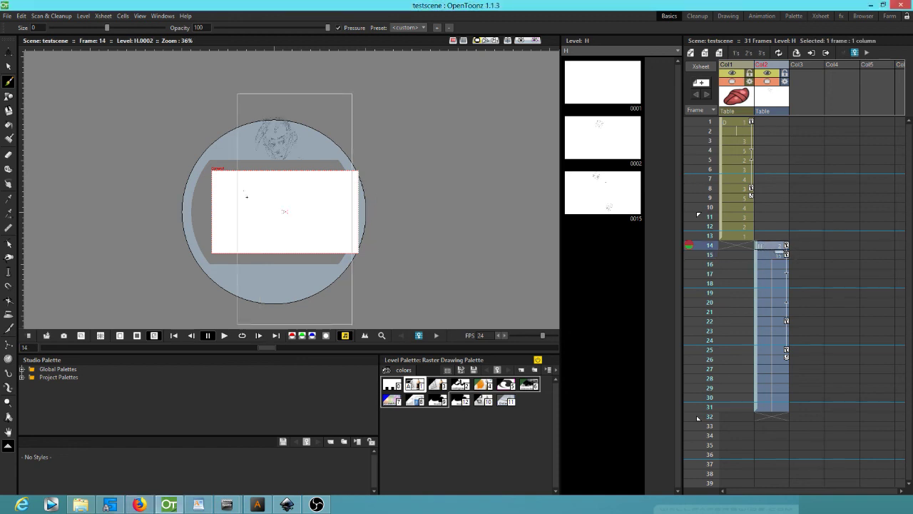